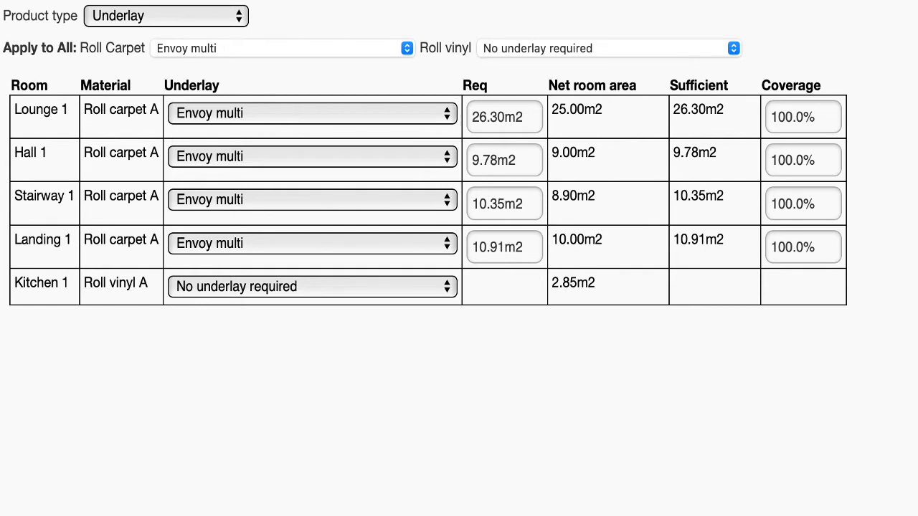
Apply Green Sponge Underlay to all roll carpet rooms, and change Lounge 1's underlay to Supreme Red Sponge.
{"action": "left_click", "coordinate": [412, 50]}
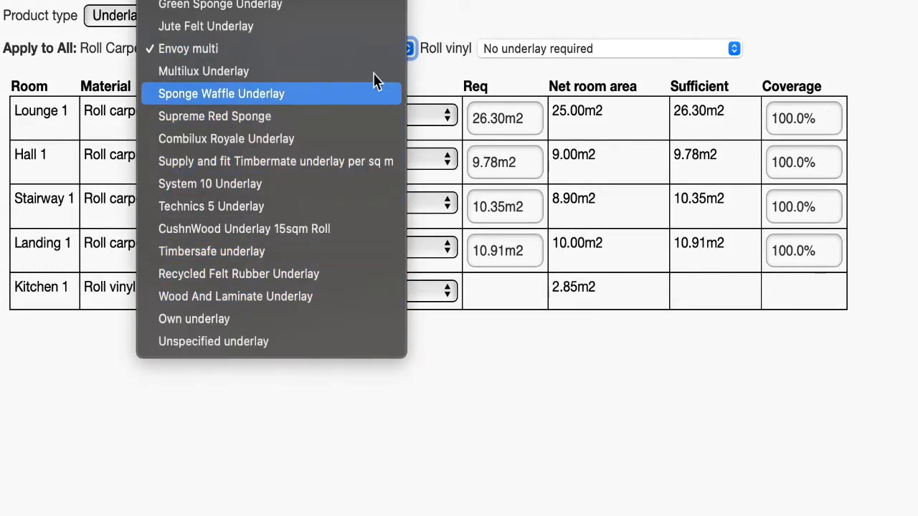
{"action": "left_click", "coordinate": [371, 7]}
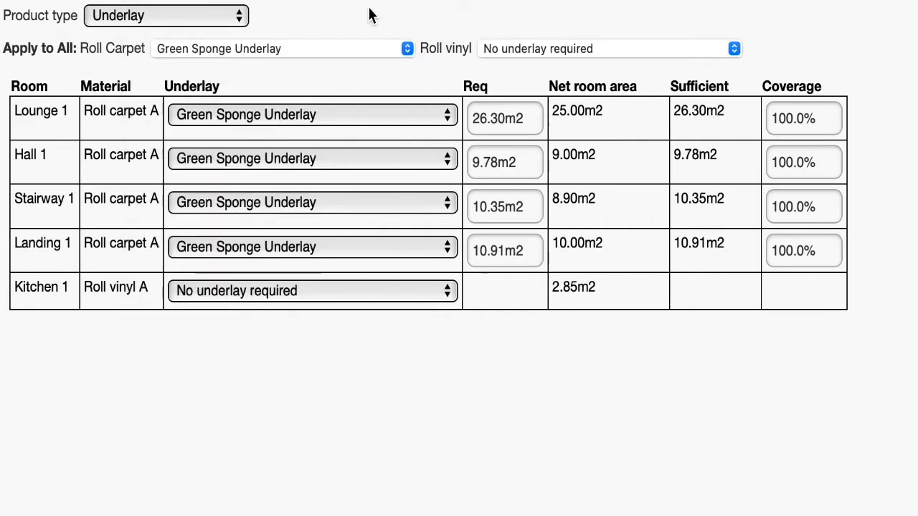
{"action": "left_click", "coordinate": [370, 123]}
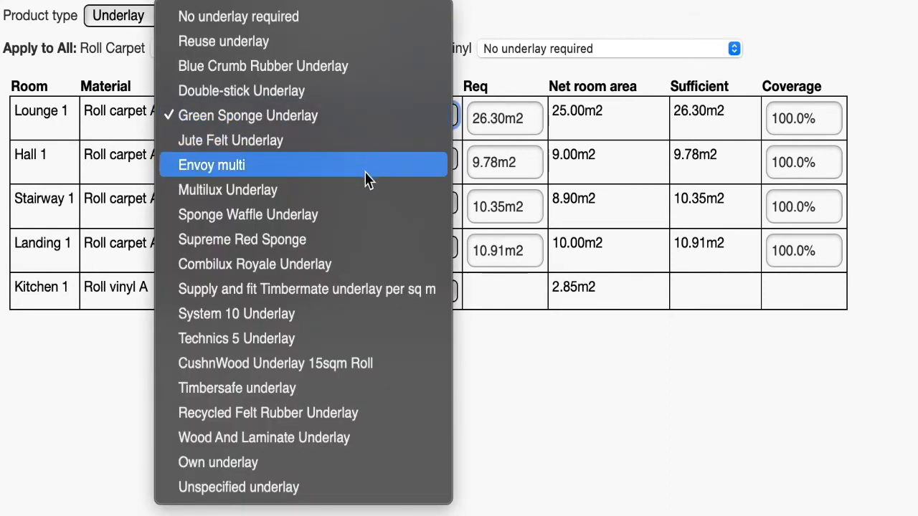
{"action": "left_click", "coordinate": [358, 243]}
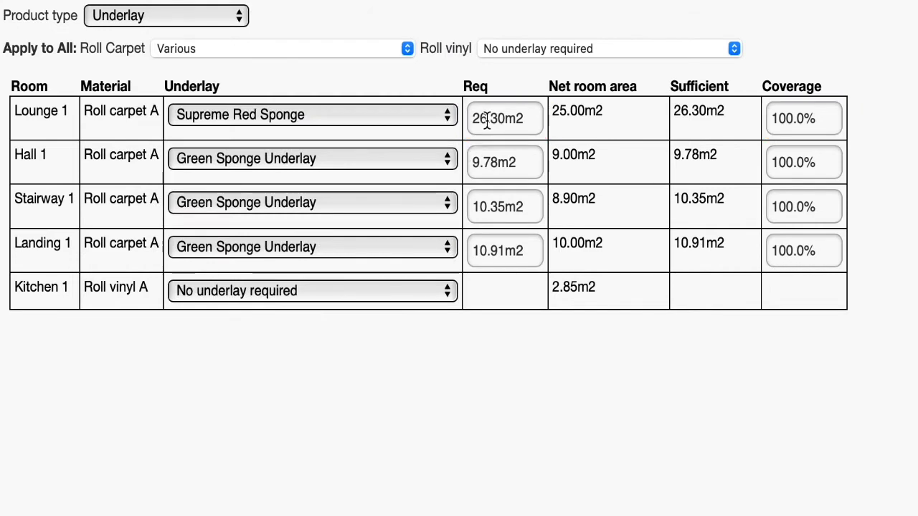
Set Lounge 1's required underlay amount to 13.15 m2.
{"action": "left_click", "coordinate": [487, 122]}
{"action": "type", "text": "13.15"}
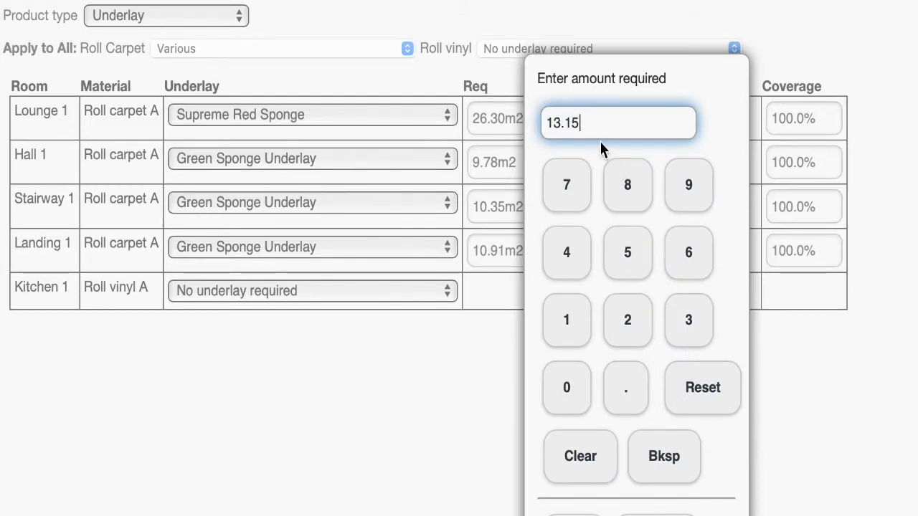
{"action": "left_click", "coordinate": [574, 510]}
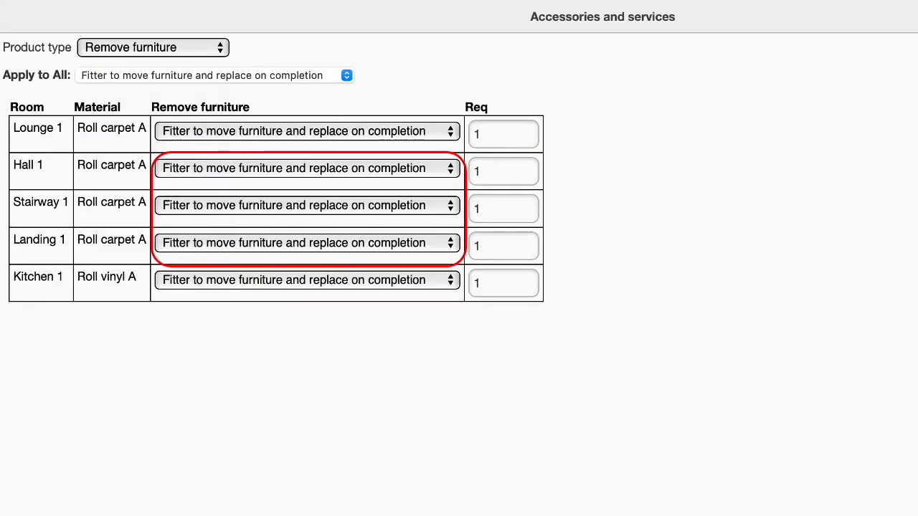
Set furniture removal to customer-moved for Hall 1 and Landing 1, and No removal required for Stairway 1.
{"action": "left_click", "coordinate": [451, 171]}
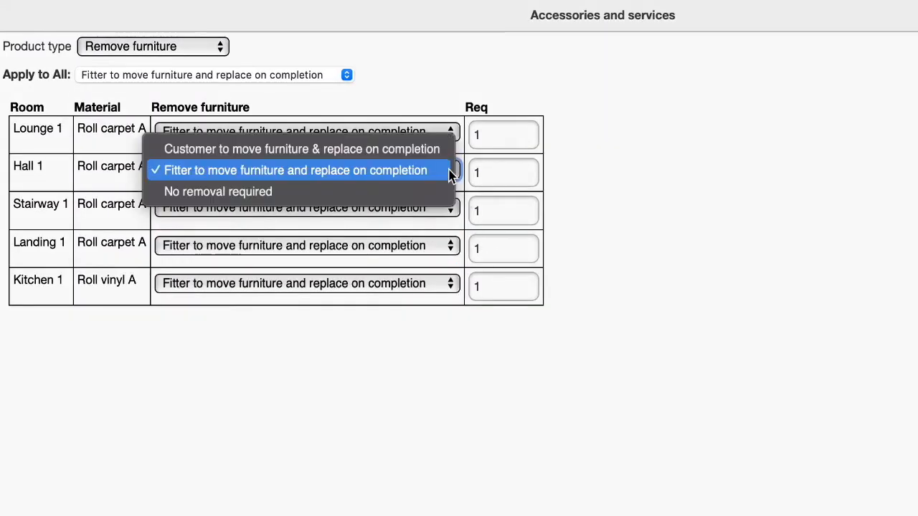
{"action": "left_click", "coordinate": [448, 153]}
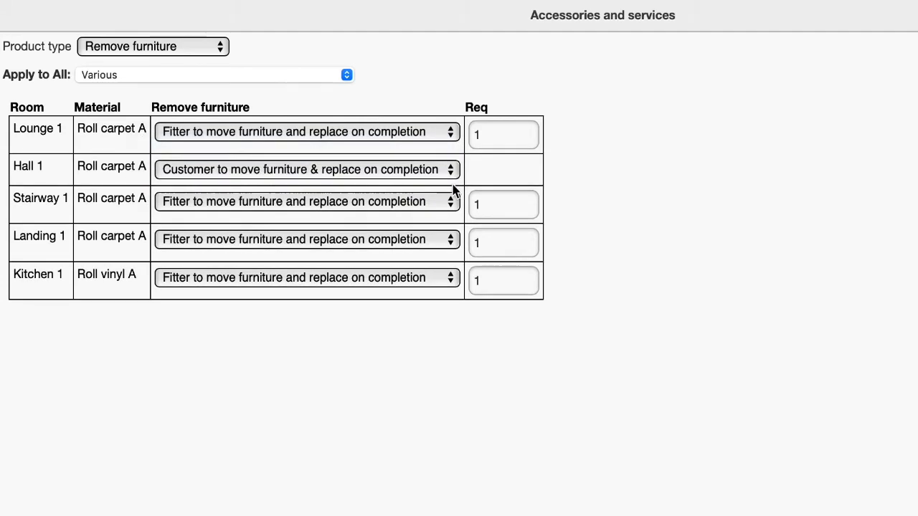
{"action": "left_click", "coordinate": [456, 205]}
{"action": "left_click", "coordinate": [452, 223]}
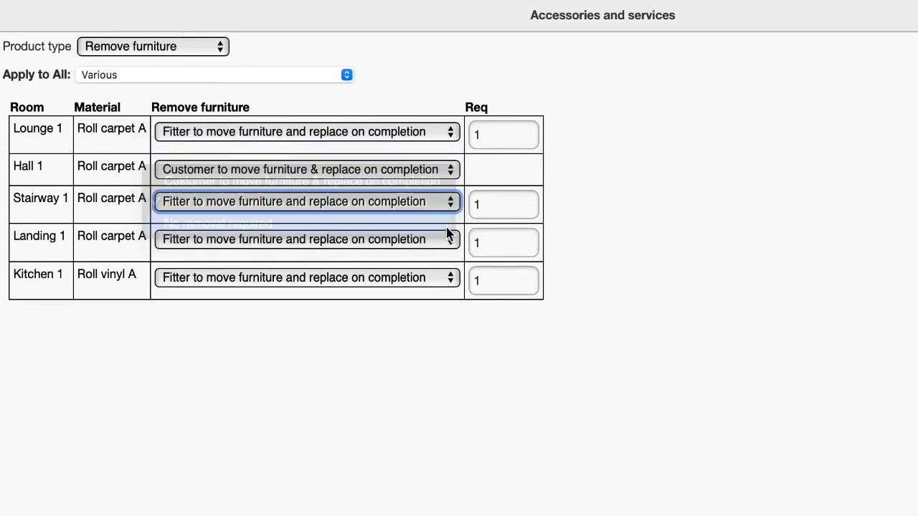
{"action": "left_click", "coordinate": [447, 236]}
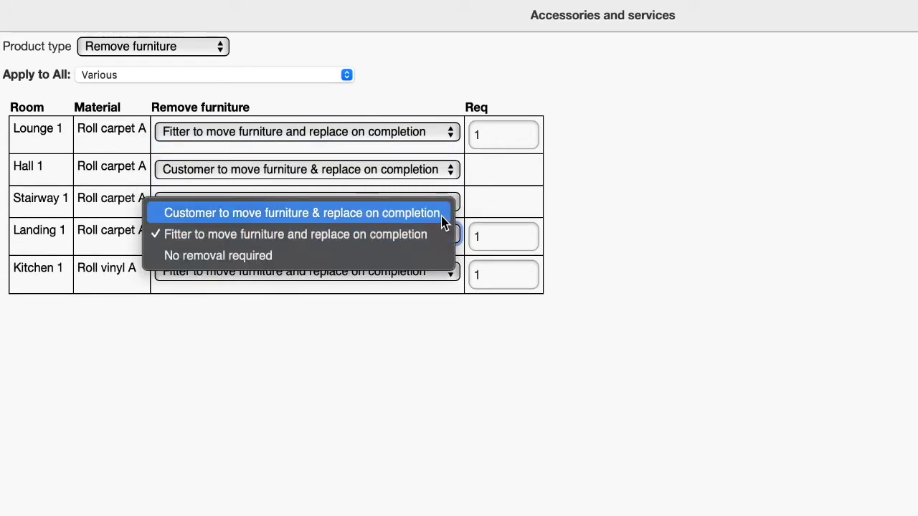
{"action": "left_click", "coordinate": [443, 219]}
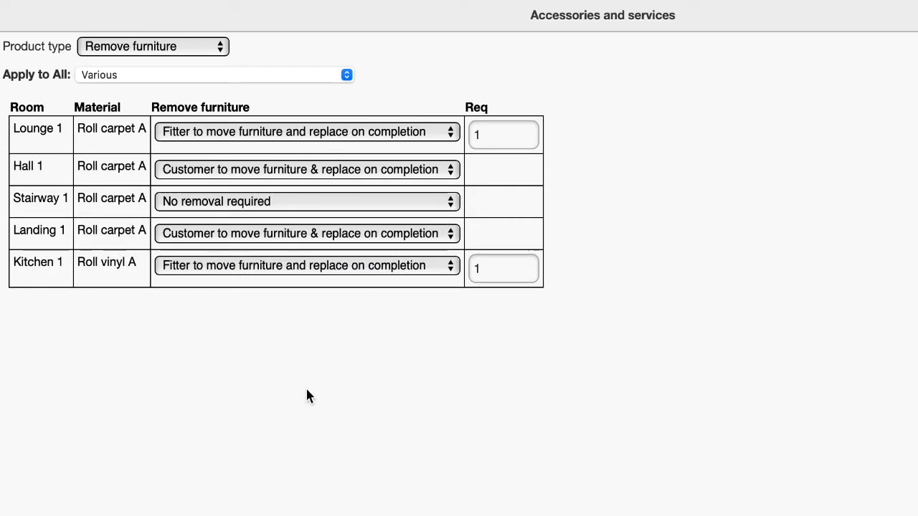
Change the roll carpet fitting charge to Durafit/System 10 Fit carpet per sq metre in the cost breakdown.
{"action": "left_click", "coordinate": [832, 32]}
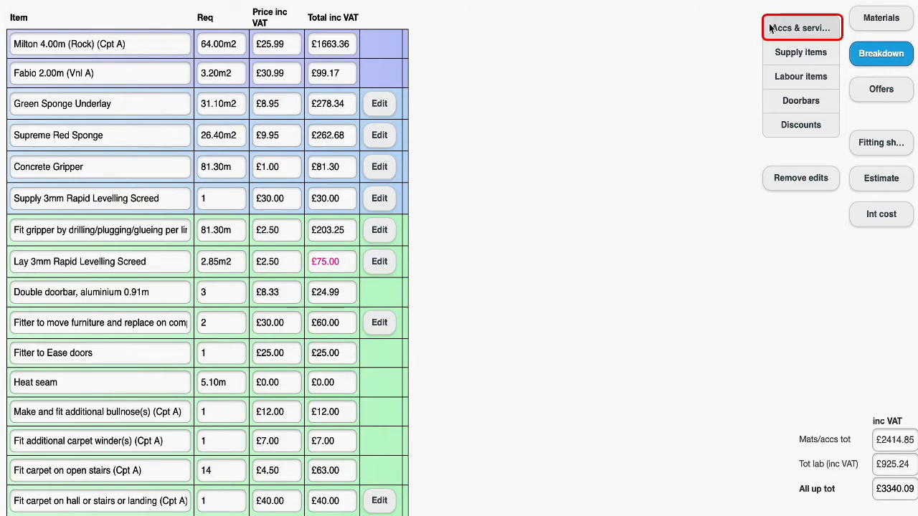
{"action": "left_click", "coordinate": [834, 33]}
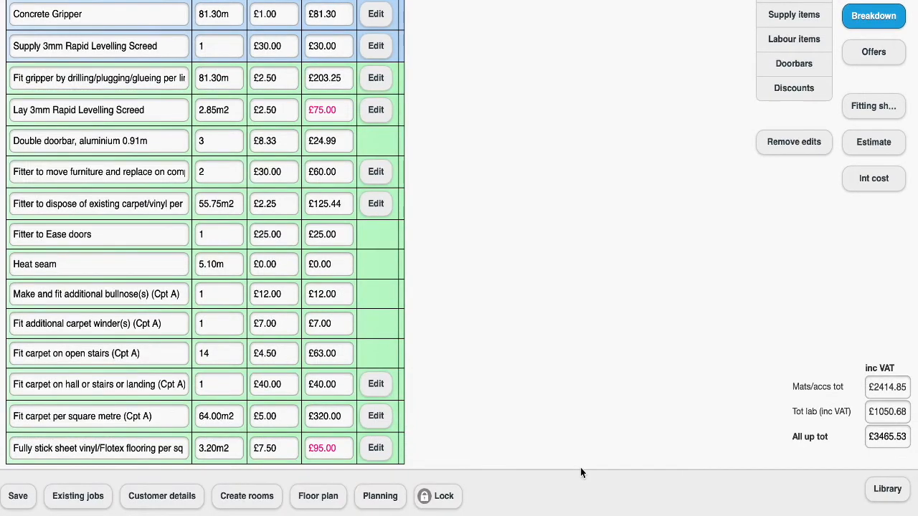
{"action": "left_click", "coordinate": [376, 416]}
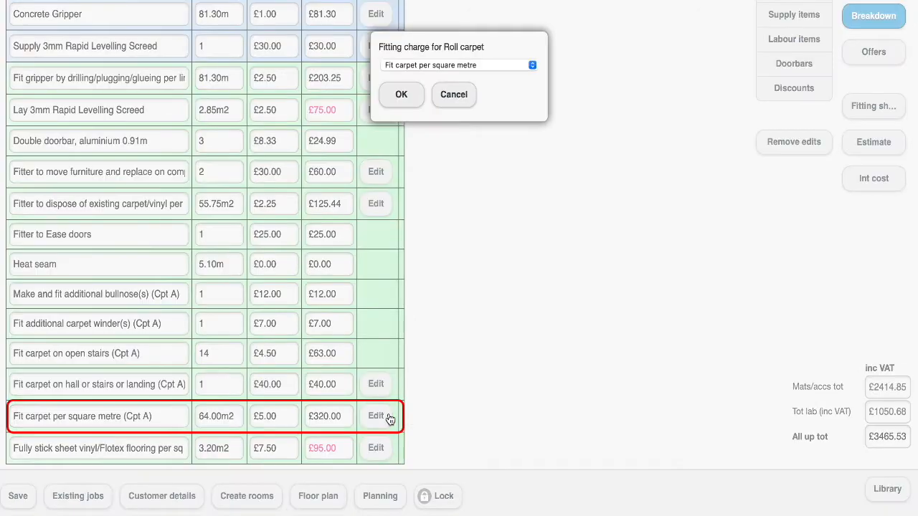
{"action": "left_click", "coordinate": [524, 65]}
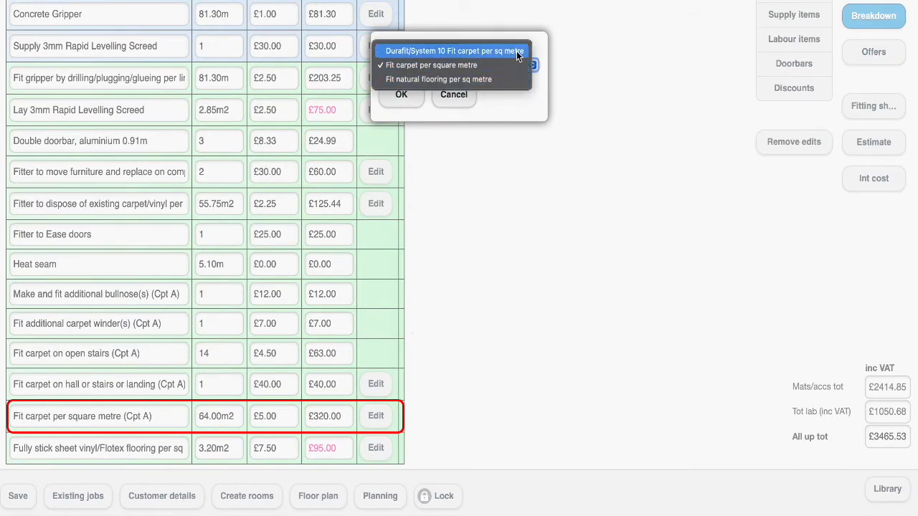
{"action": "left_click", "coordinate": [516, 51]}
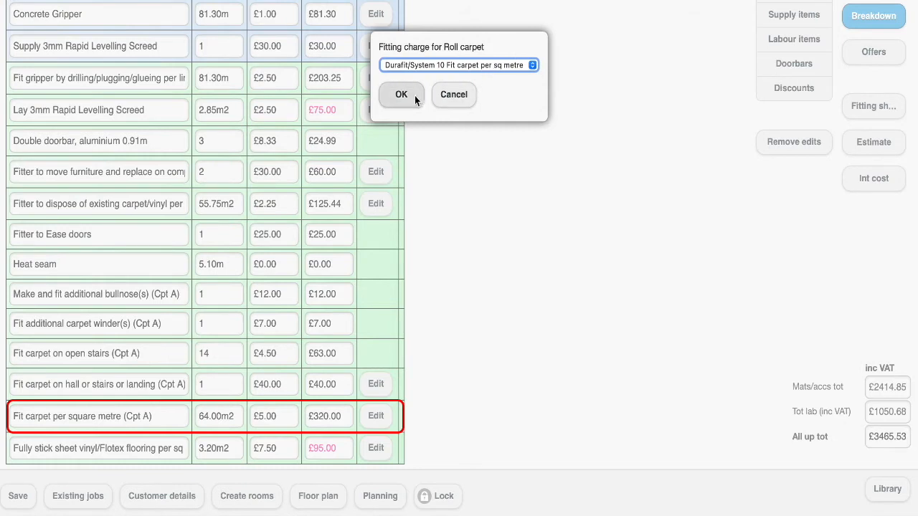
{"action": "left_click", "coordinate": [401, 94]}
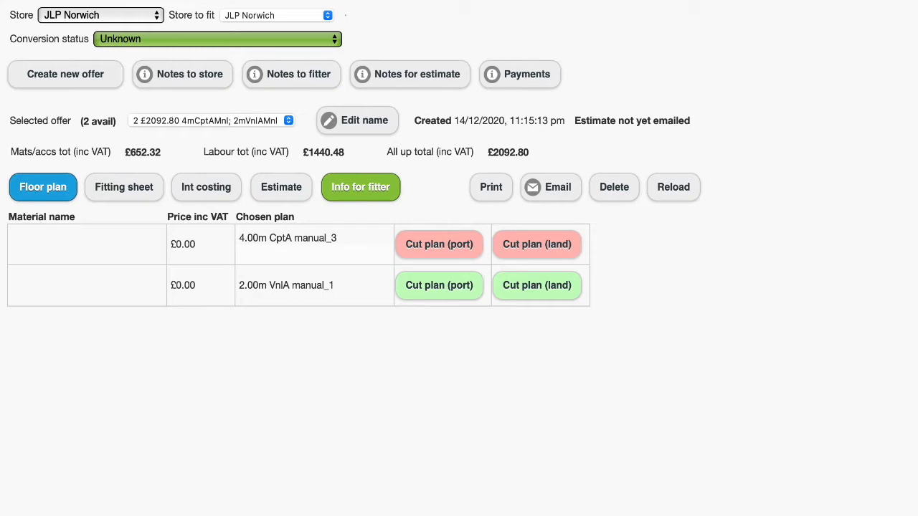
Select offer 1 (£1446.21 4mCptAMnl; 2mVnlAMnl) as the current offer.
{"action": "left_click", "coordinate": [289, 122]}
{"action": "left_click", "coordinate": [283, 120]}
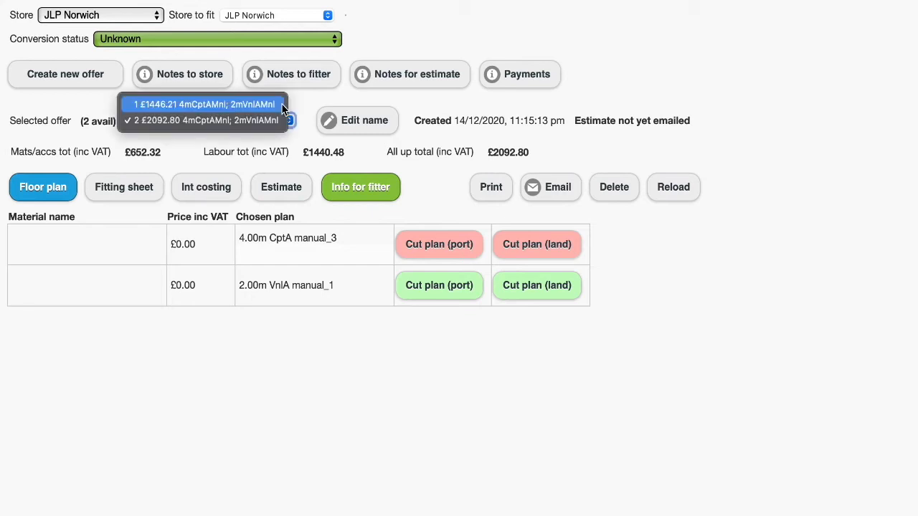
{"action": "left_click", "coordinate": [283, 105]}
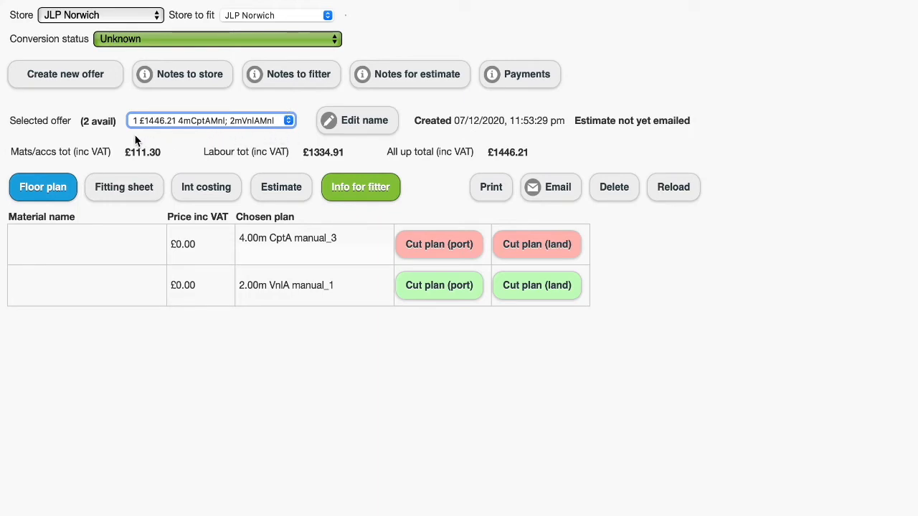
Reload estimate 1 to revise it.
{"action": "left_click", "coordinate": [686, 198]}
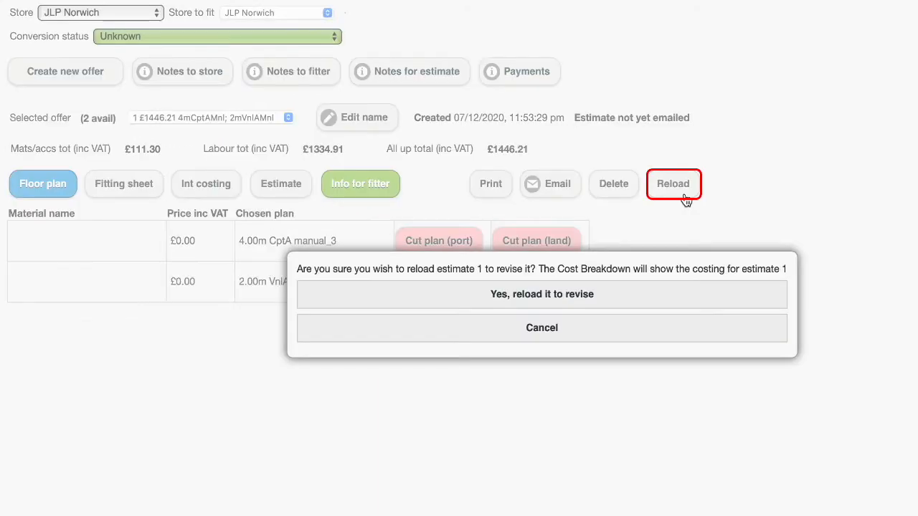
{"action": "left_click", "coordinate": [638, 299]}
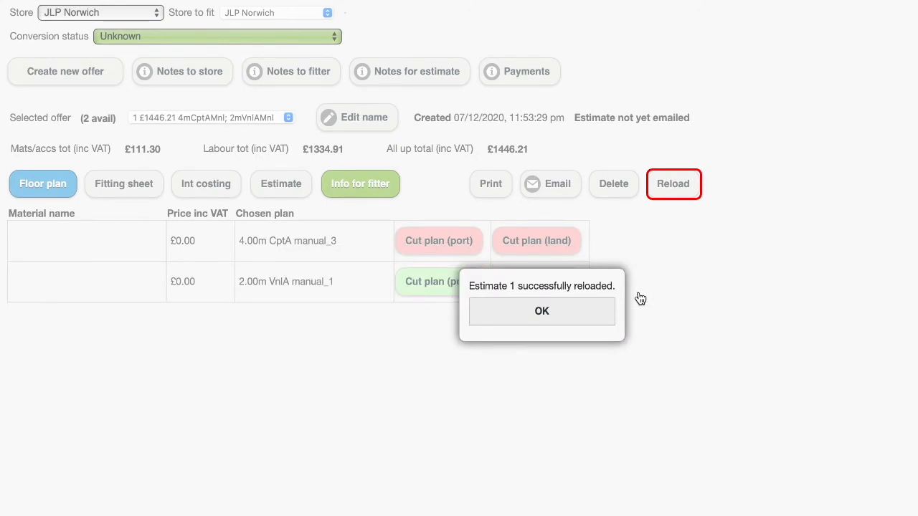
{"action": "left_click", "coordinate": [598, 311]}
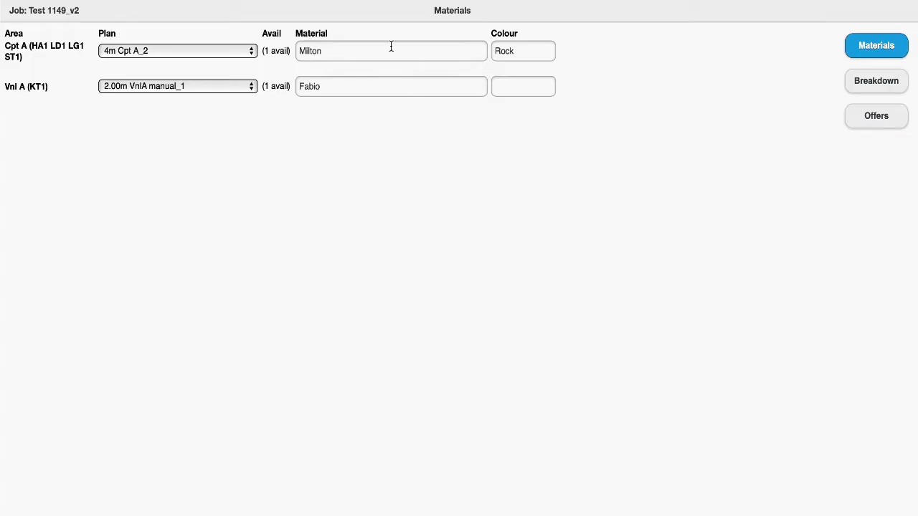
Open the materials list and use the Avon Weave Storm carpet.
{"action": "left_click", "coordinate": [391, 47]}
{"action": "left_click", "coordinate": [47, 21]}
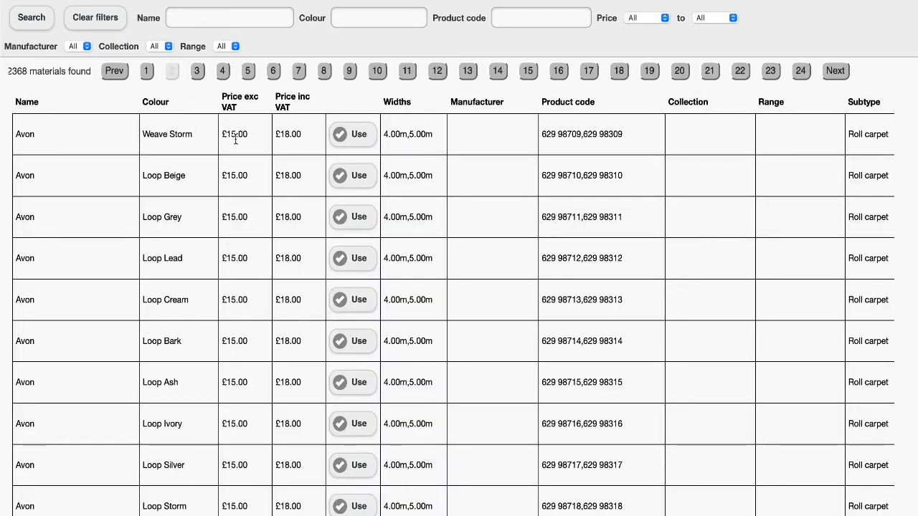
{"action": "left_click", "coordinate": [355, 144]}
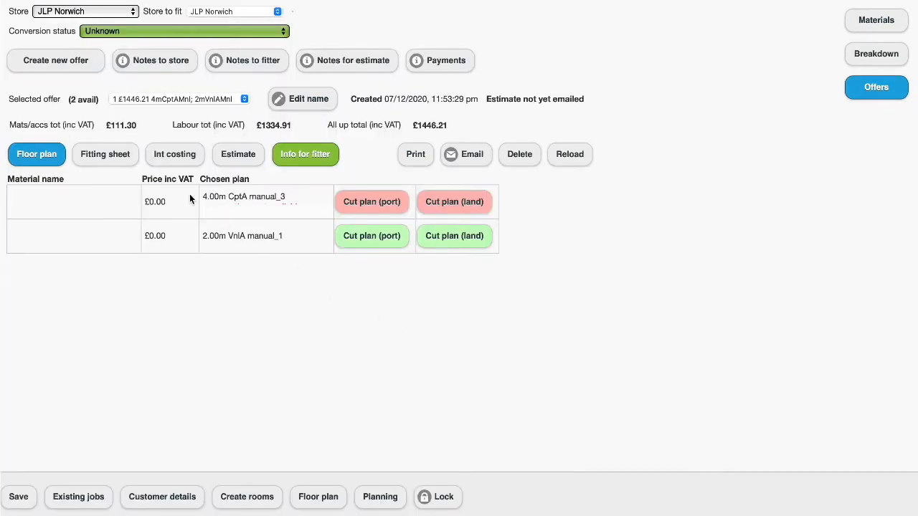
Create a new offer, keeping the suggested name £3402.17 4mCptA; 2mVnlAMnl.
{"action": "left_click", "coordinate": [93, 64]}
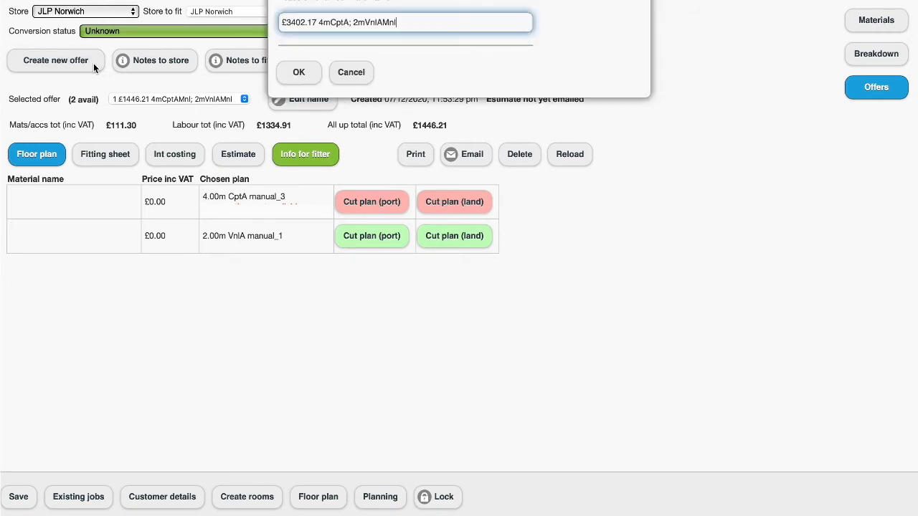
{"action": "left_click", "coordinate": [290, 72]}
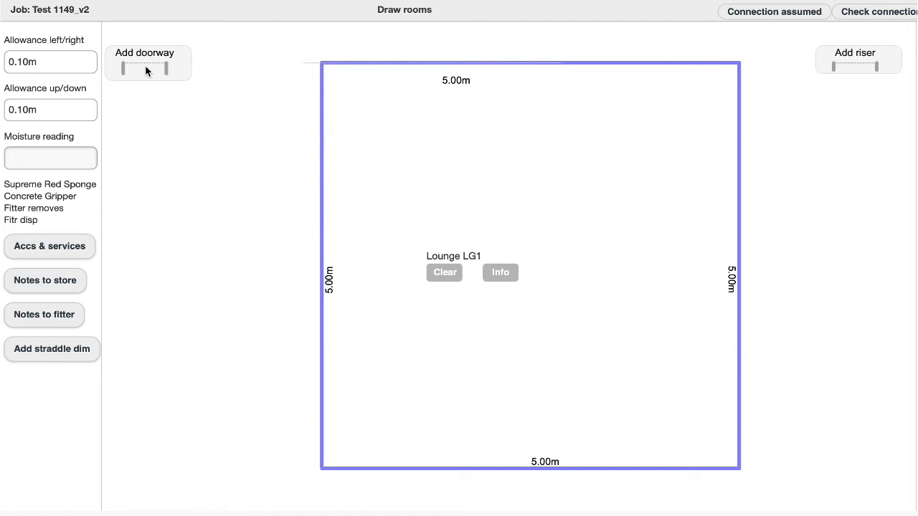
Add a doorway on the Lounge's top wall leading to the established door 2 with Hall.
{"action": "mouse_move", "coordinate": [145, 70]}
{"action": "left_mouse_down"}
{"action": "mouse_move", "coordinate": [536, 56]}
{"action": "mouse_move", "coordinate": [534, 68]}
{"action": "mouse_move", "coordinate": [521, 64]}
{"action": "left_mouse_up"}
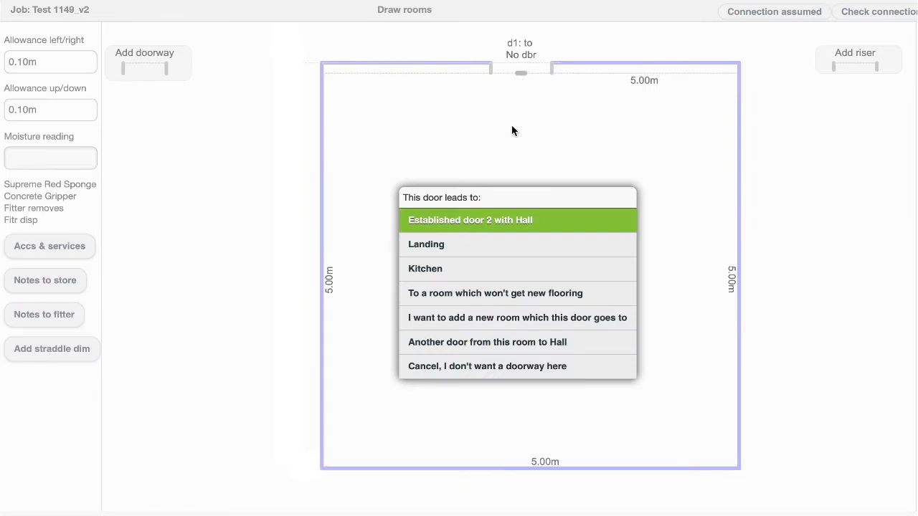
{"action": "left_click", "coordinate": [512, 222]}
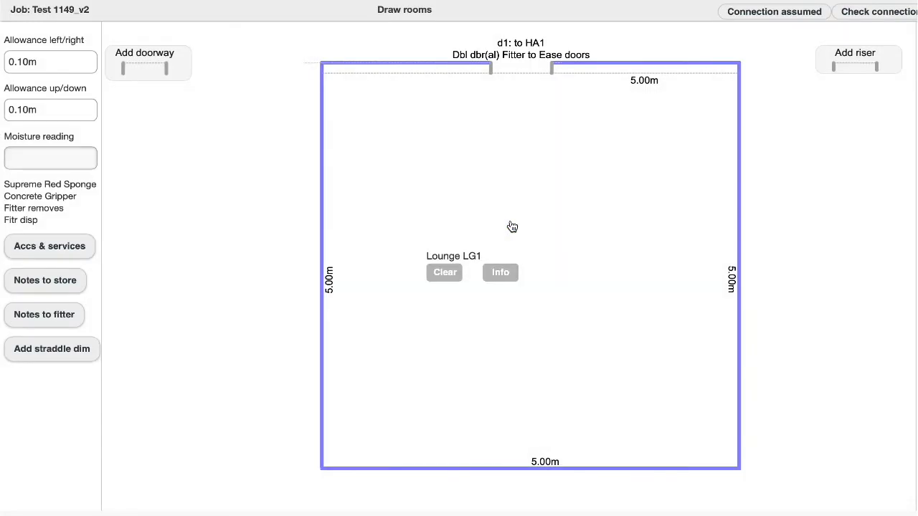
Set the Lounge doorway's easing option to Fitter to Ease doors.
{"action": "left_click", "coordinate": [525, 60]}
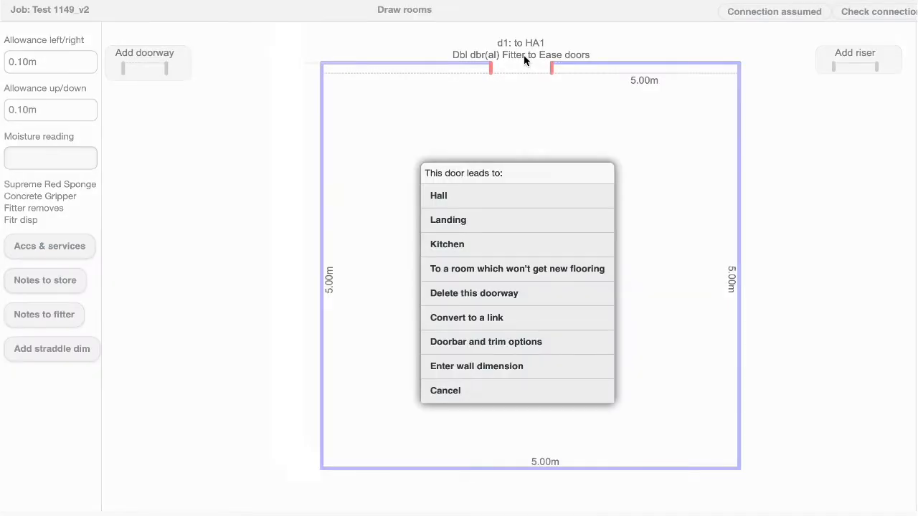
{"action": "left_click", "coordinate": [508, 342]}
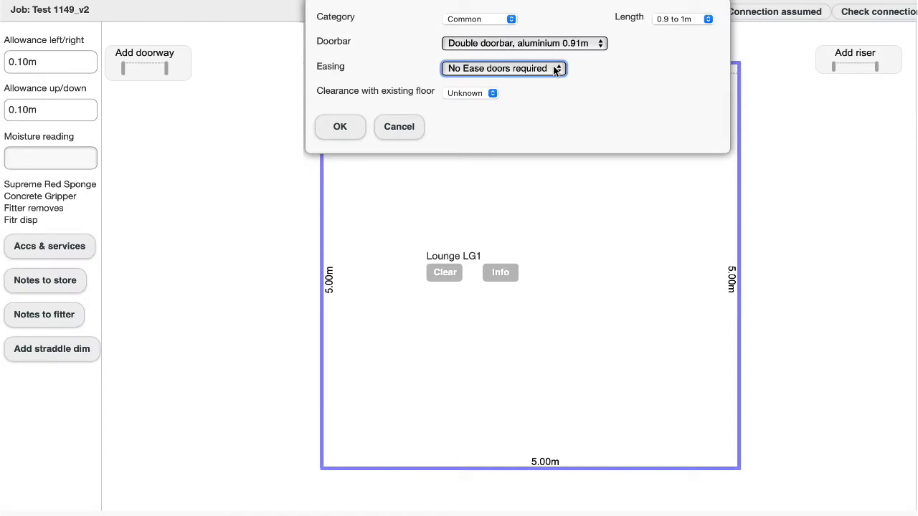
{"action": "left_click", "coordinate": [555, 70]}
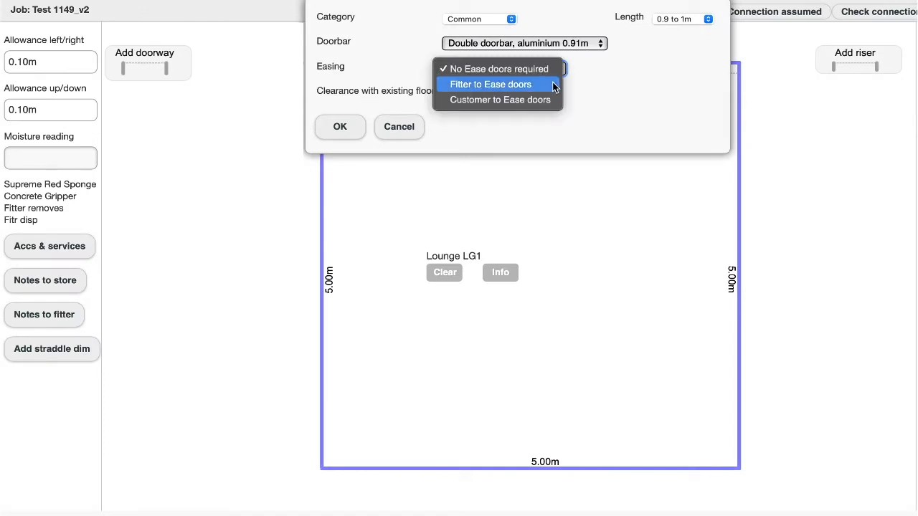
{"action": "left_click", "coordinate": [531, 84]}
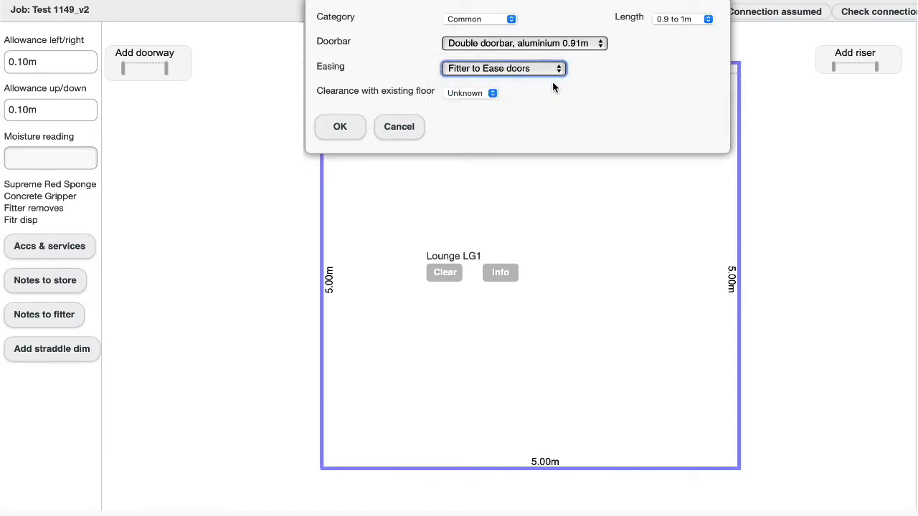
{"action": "left_click", "coordinate": [354, 130]}
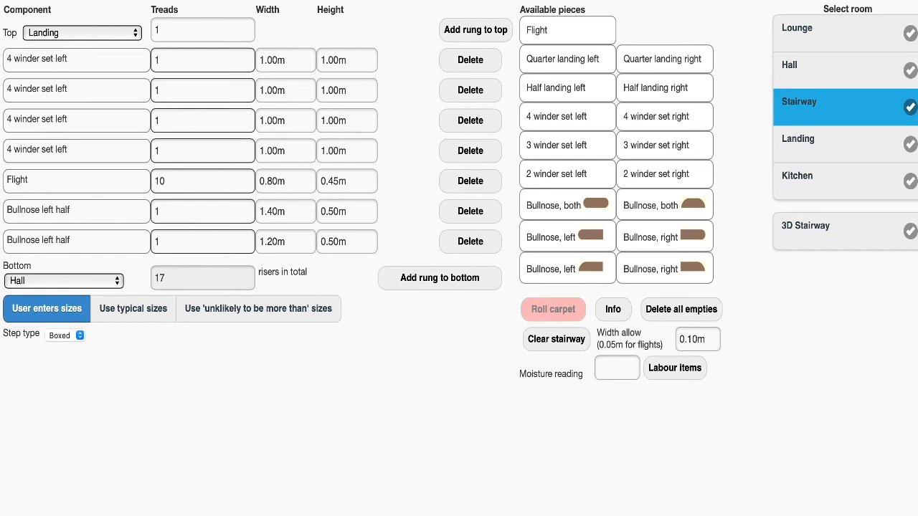
Set the stairway's step type to Open.
{"action": "left_click", "coordinate": [79, 335]}
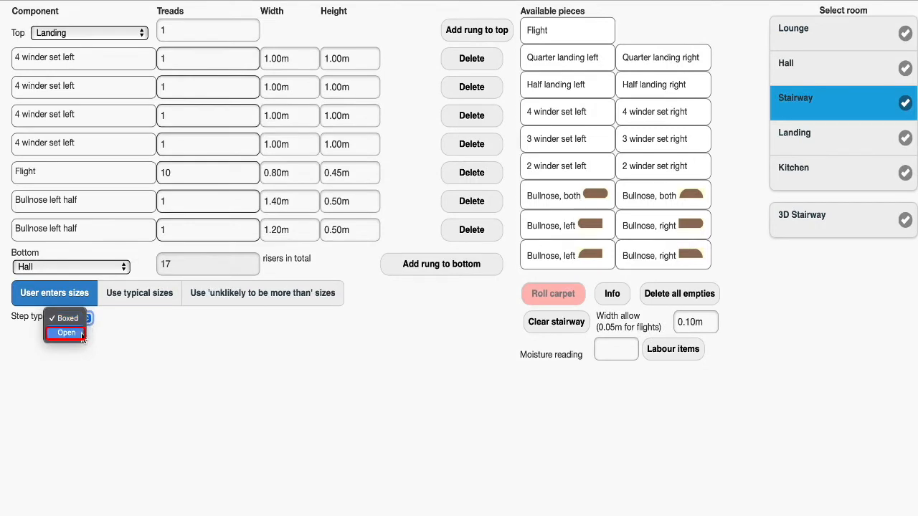
{"action": "left_click", "coordinate": [81, 332]}
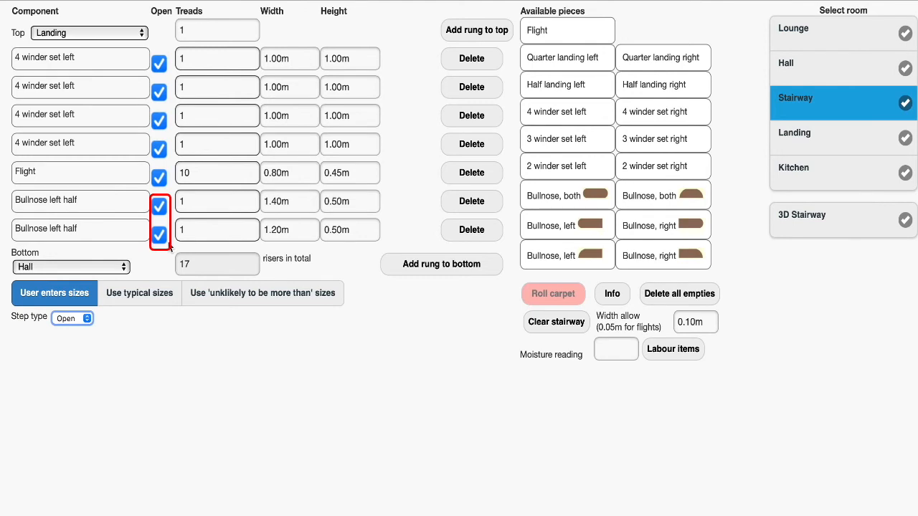
Toggle the Open option on both Bullnose left half pieces of the stairway.
{"action": "left_click", "coordinate": [162, 210]}
{"action": "left_click", "coordinate": [161, 240]}
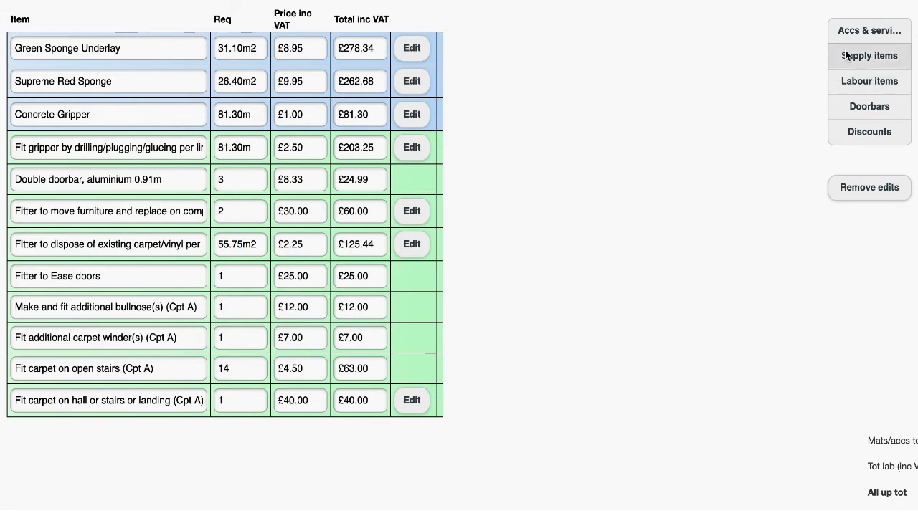
Set the Kitchen's first subfloor preparation item to Supply 3mm Rapid Levelling Screed.
{"action": "left_click", "coordinate": [856, 34]}
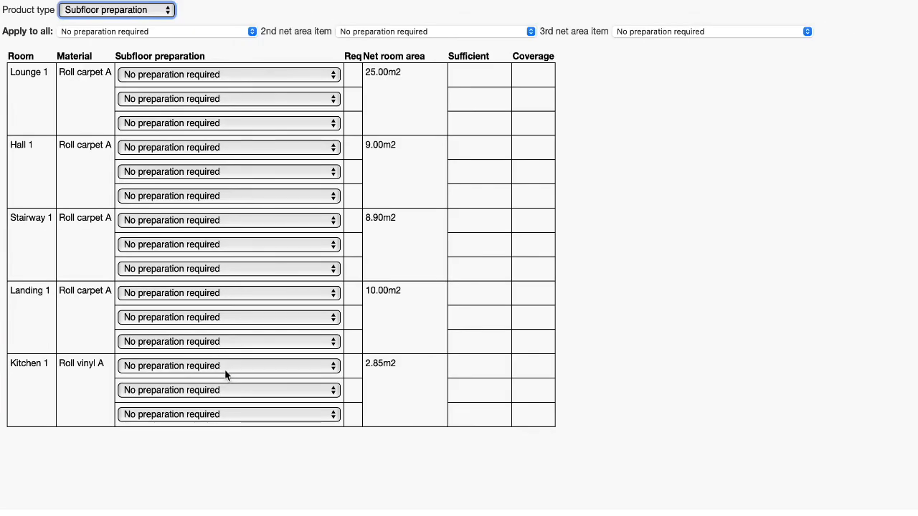
{"action": "left_click", "coordinate": [225, 373]}
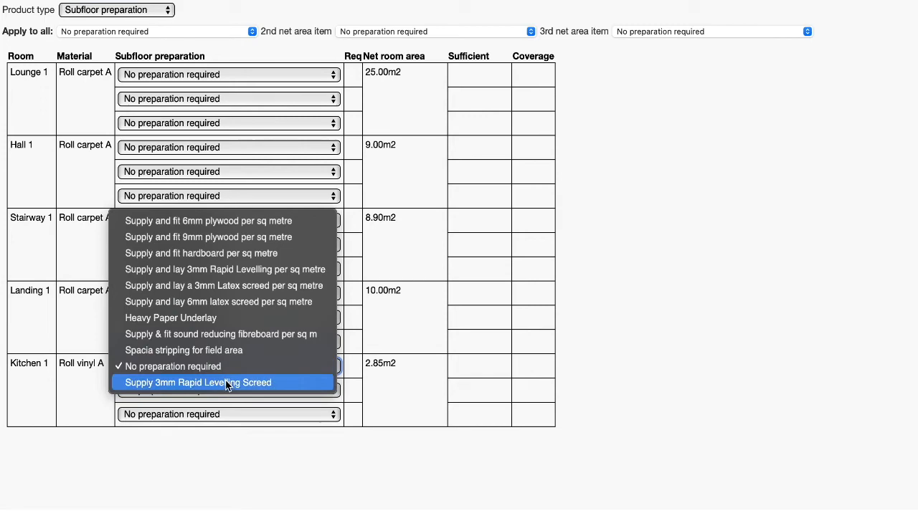
{"action": "left_click", "coordinate": [280, 382]}
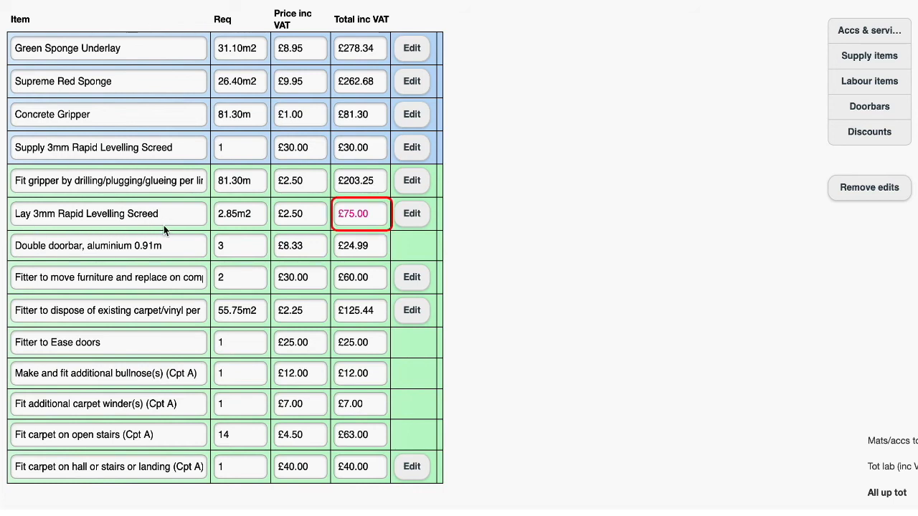
Open and scroll through the Carpet & Flooring terms and conditions document.
{"action": "left_click", "coordinate": [112, 223]}
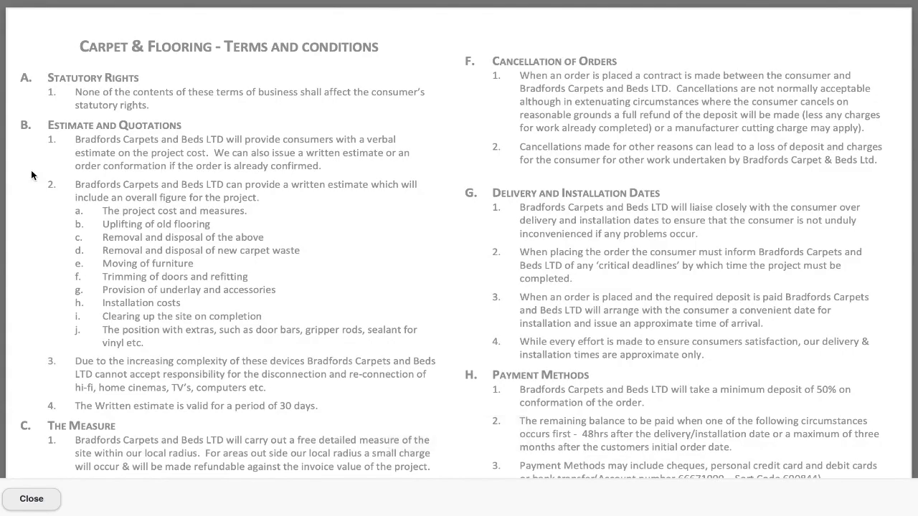
{"action": "scroll", "coordinate": [895, 104], "scroll_direction": "down", "scroll_amount": 5}
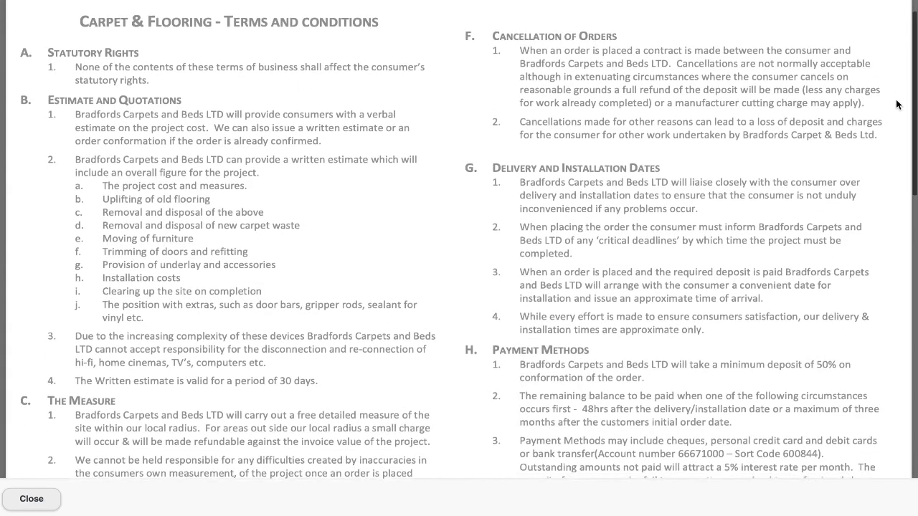
{"action": "scroll", "coordinate": [895, 104], "scroll_direction": "down", "scroll_amount": 20}
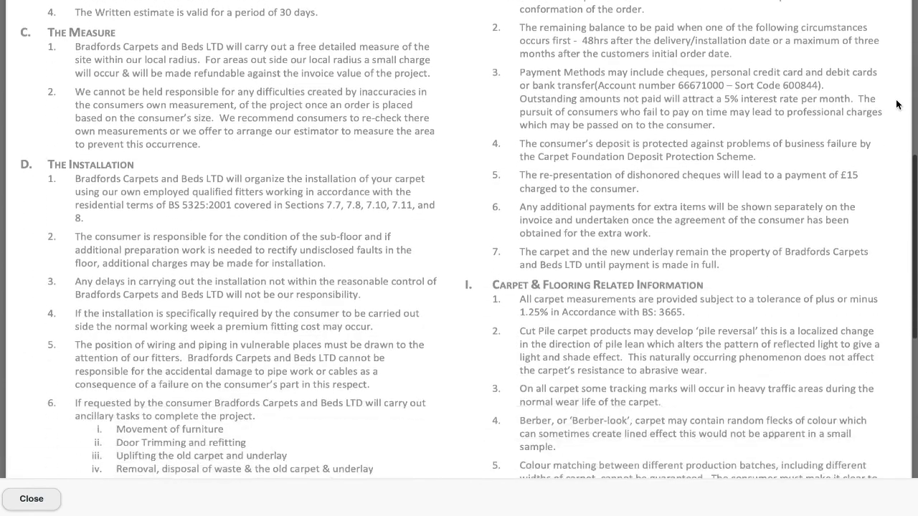
{"action": "scroll", "coordinate": [895, 104], "scroll_direction": "up", "scroll_amount": 20}
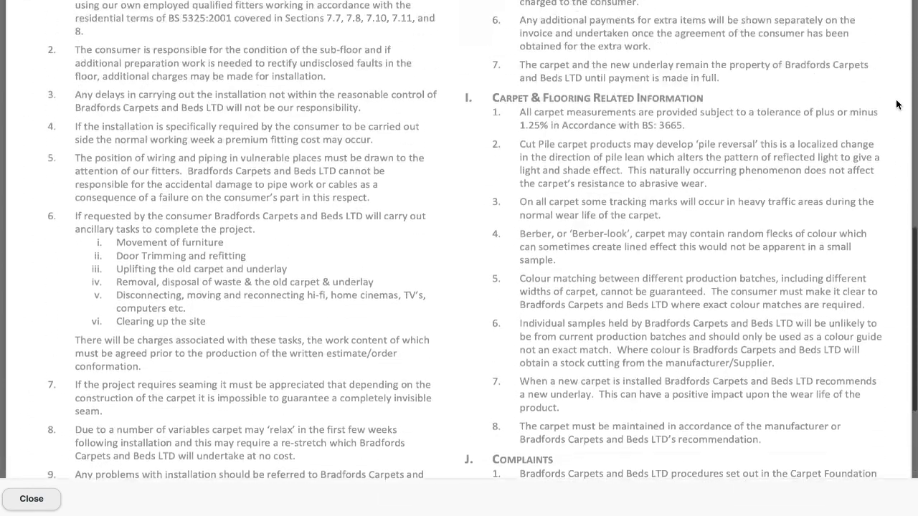
{"action": "scroll", "coordinate": [895, 104], "scroll_direction": "up", "scroll_amount": 6}
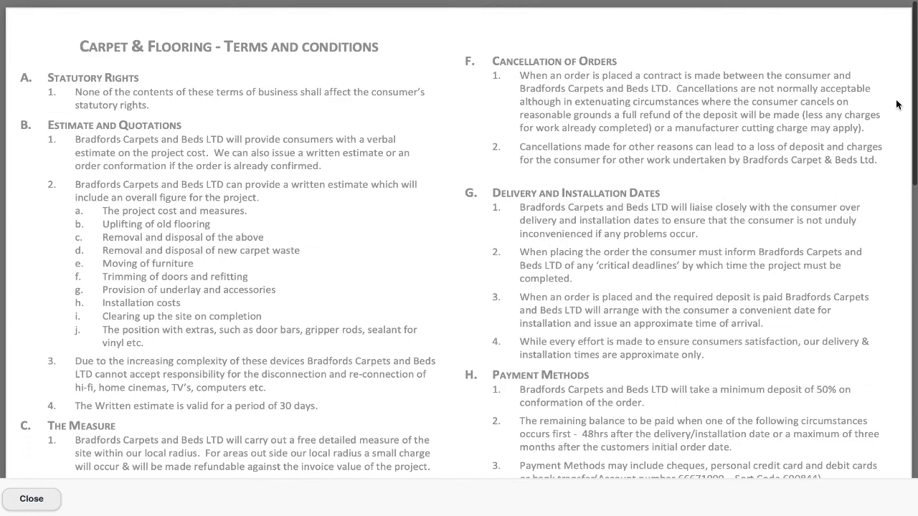